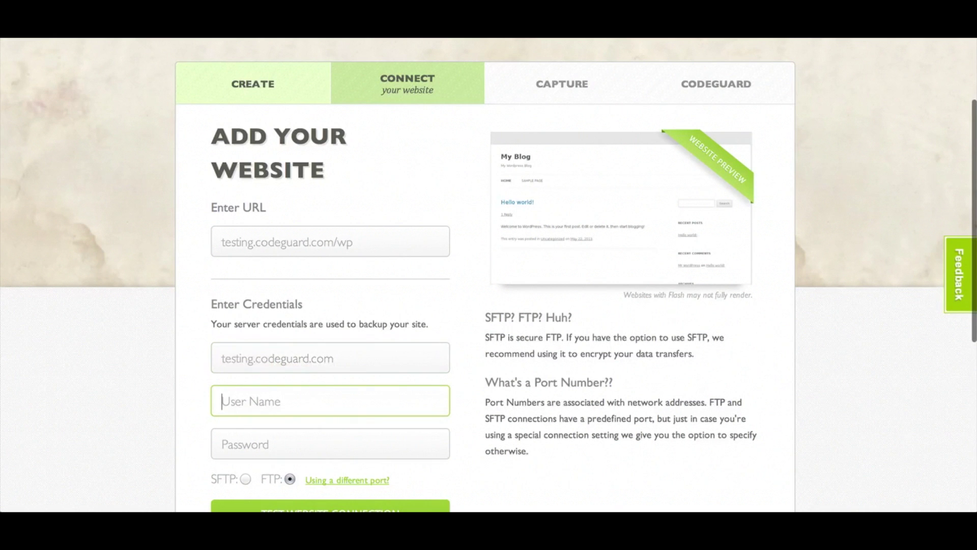
Step: Enter the server user name and password with FTP selected, and test the website connection
type("xiao")
key("Tab")
type("••••••••••")
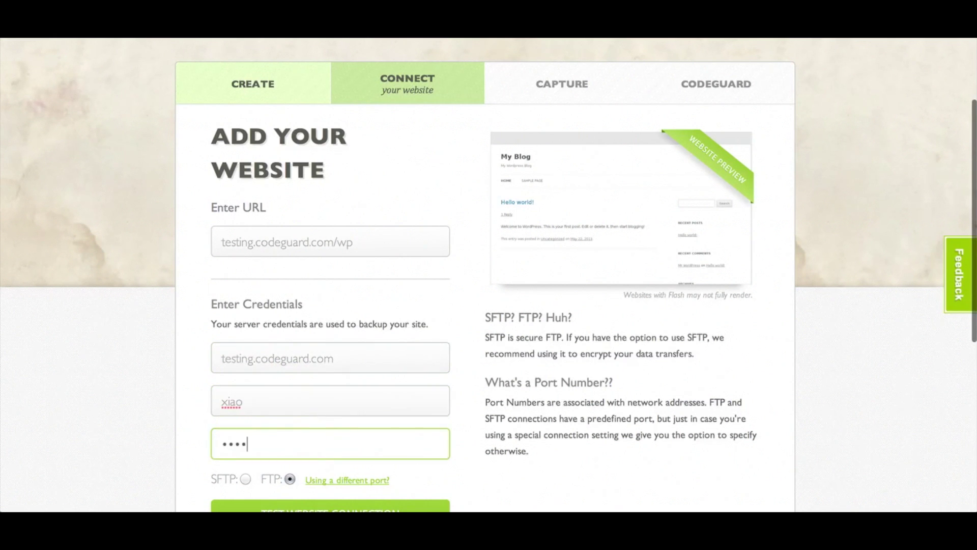
type("•")
scroll(304, 372, "down", 1)
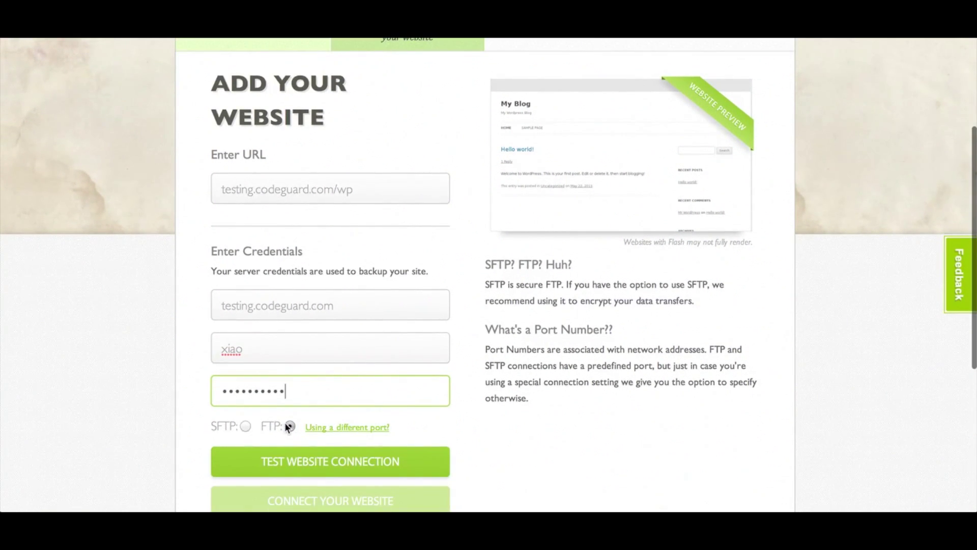
left_click(287, 462)
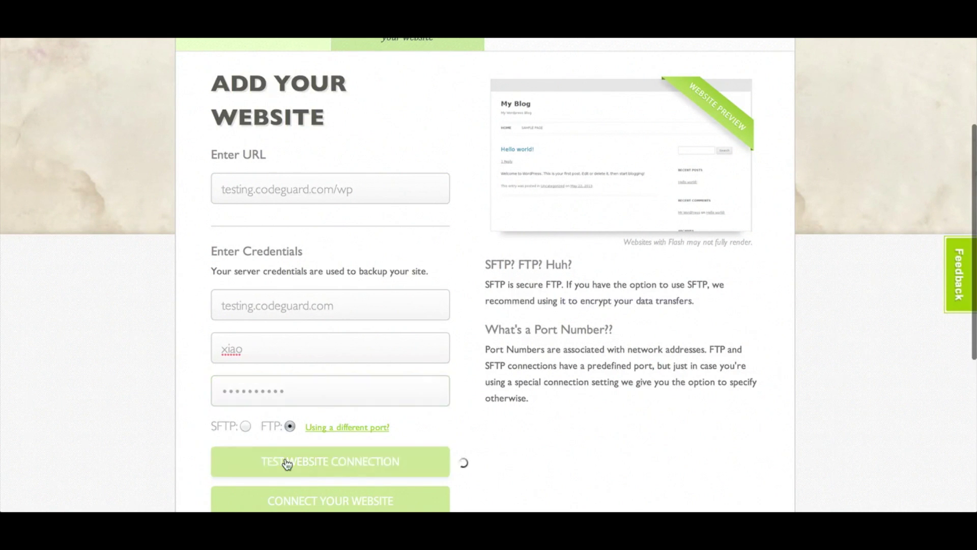
Step: Connect the website testing.codeguard.com/wp using the tested server credentials
scroll(544, 419, "down", 5)
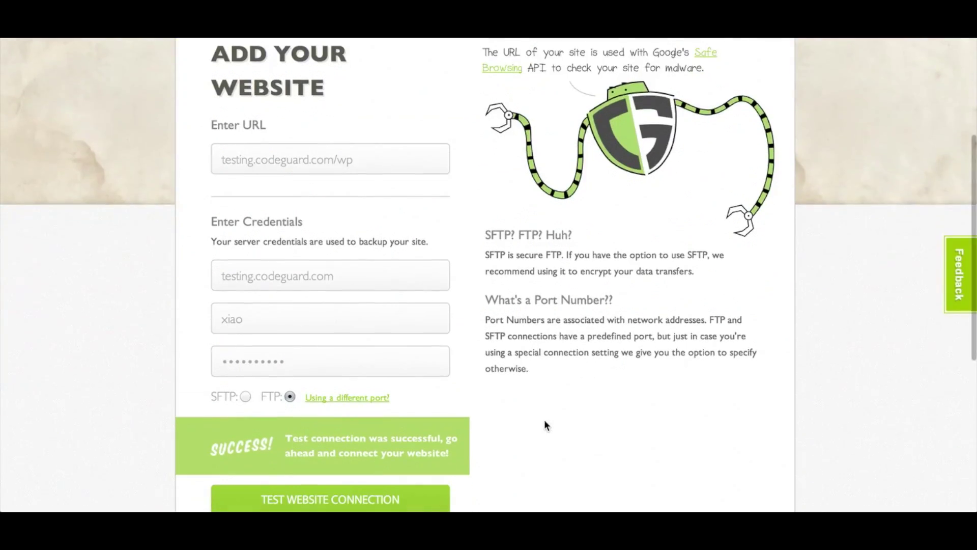
scroll(518, 420, "down", 1)
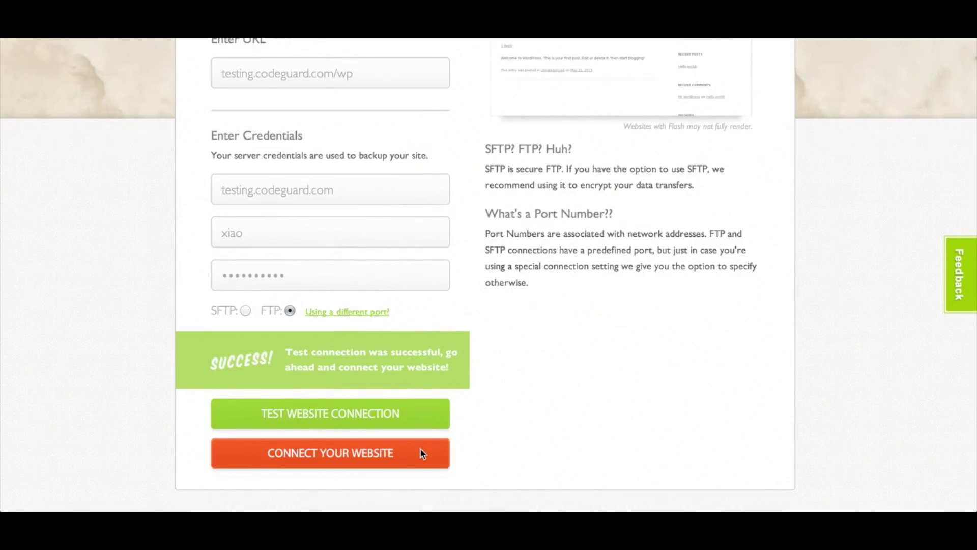
left_click(420, 449)
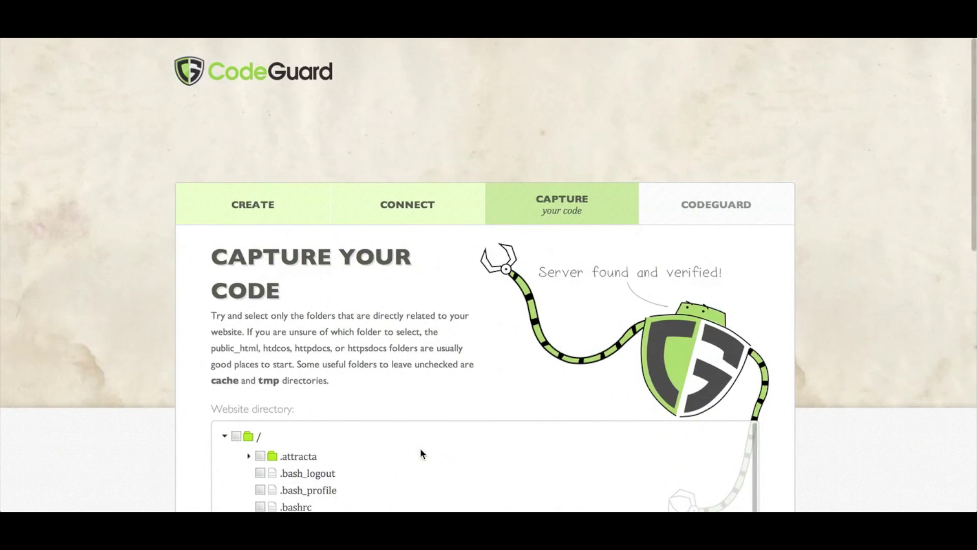
Step: Include the .htpasswds and mail folders from the website directory in the backup
scroll(419, 448, "down", 1)
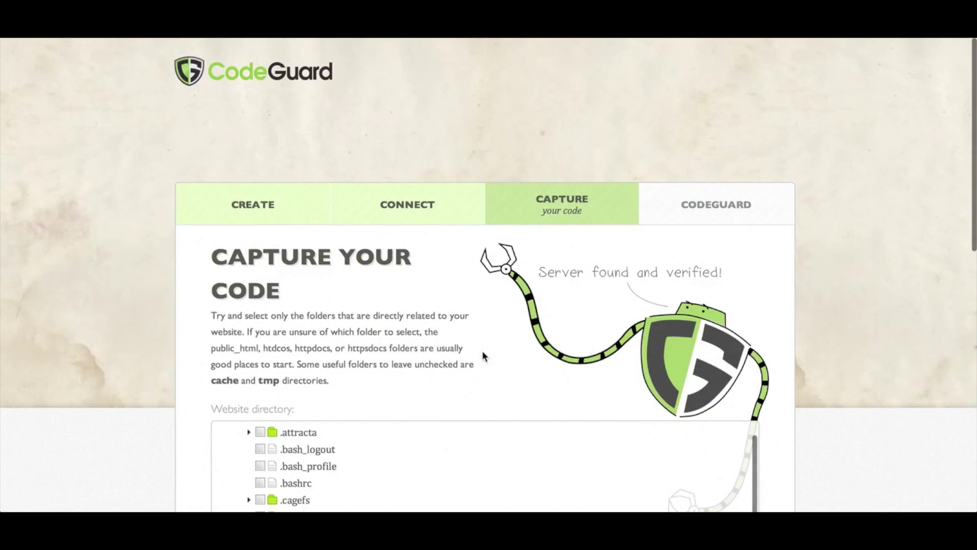
scroll(481, 351, "down", 5)
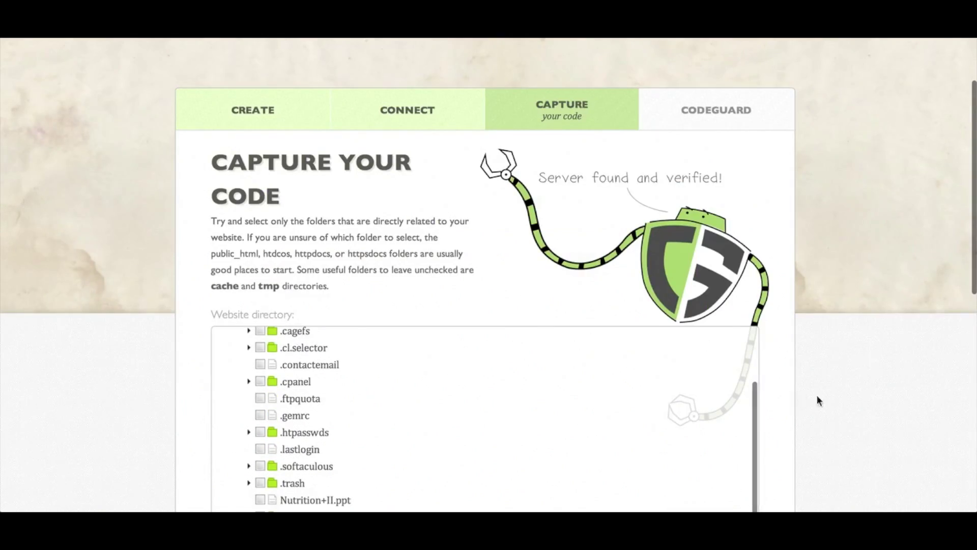
scroll(821, 409, "down", 3)
scroll(820, 407, "down", 1)
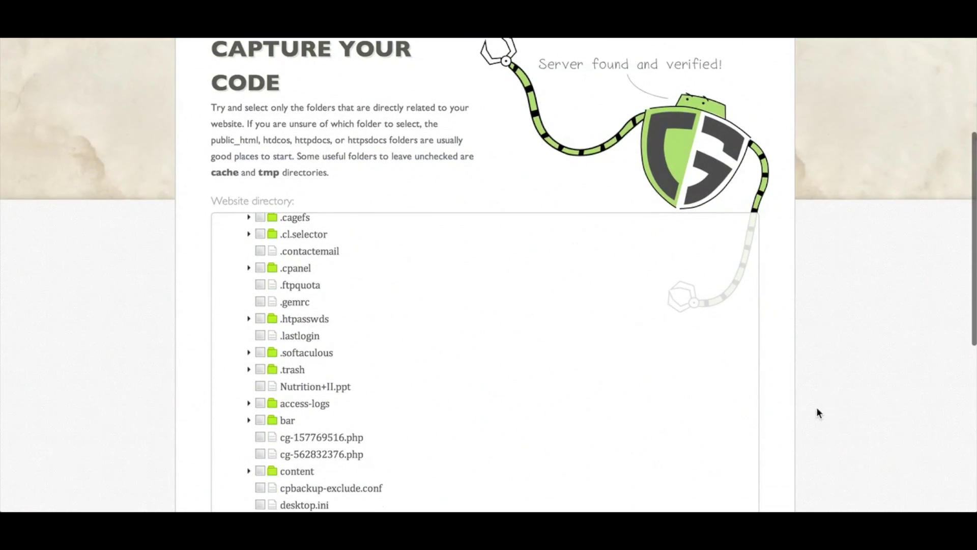
left_click(260, 319)
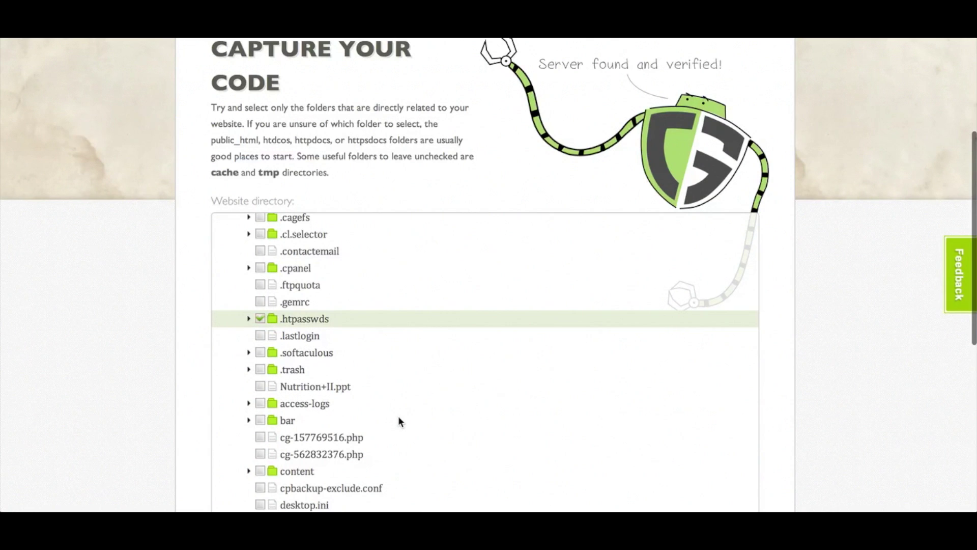
scroll(398, 416, "down", 2)
scroll(399, 419, "down", 2)
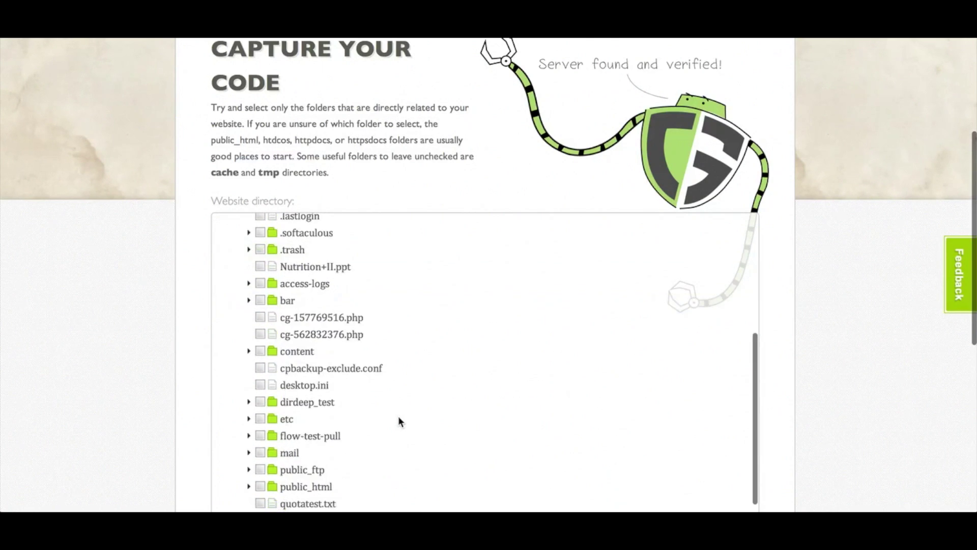
left_click(265, 453)
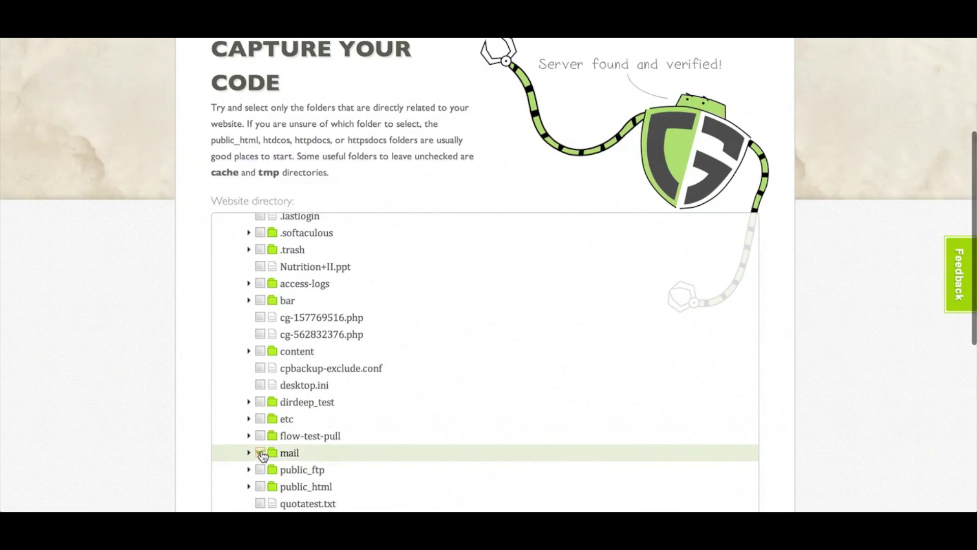
Step: Capture the code of the selected website folders to begin the first backup
scroll(459, 450, "down", 5)
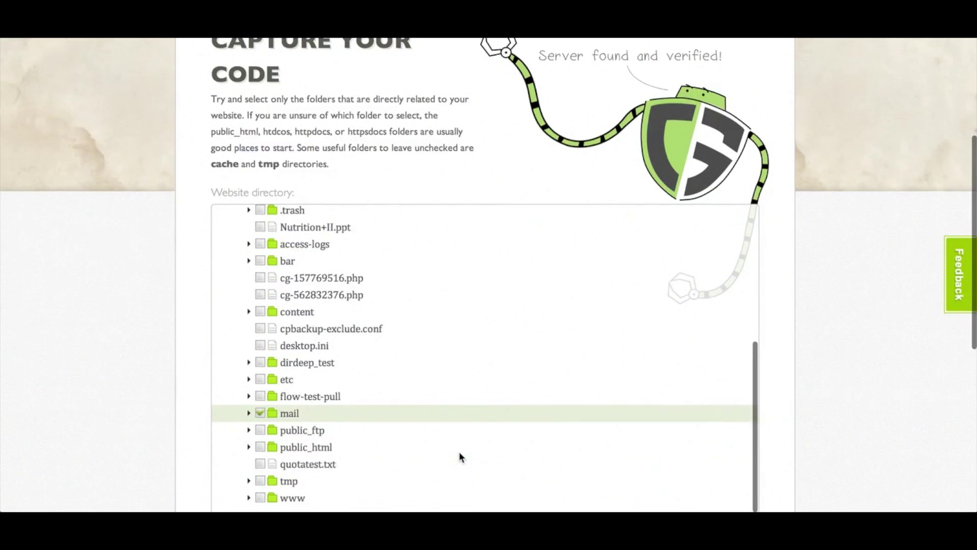
scroll(459, 451, "down", 2)
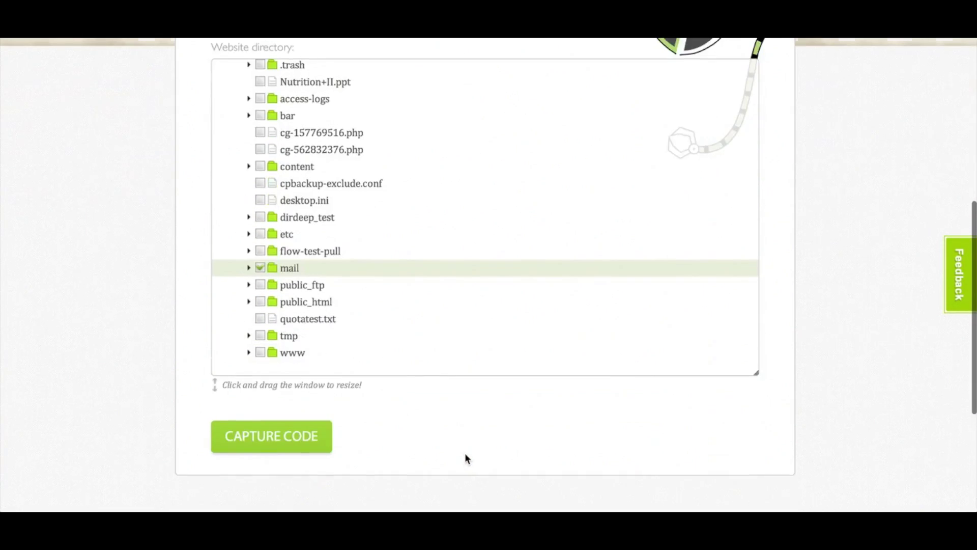
scroll(465, 453, "down", 1)
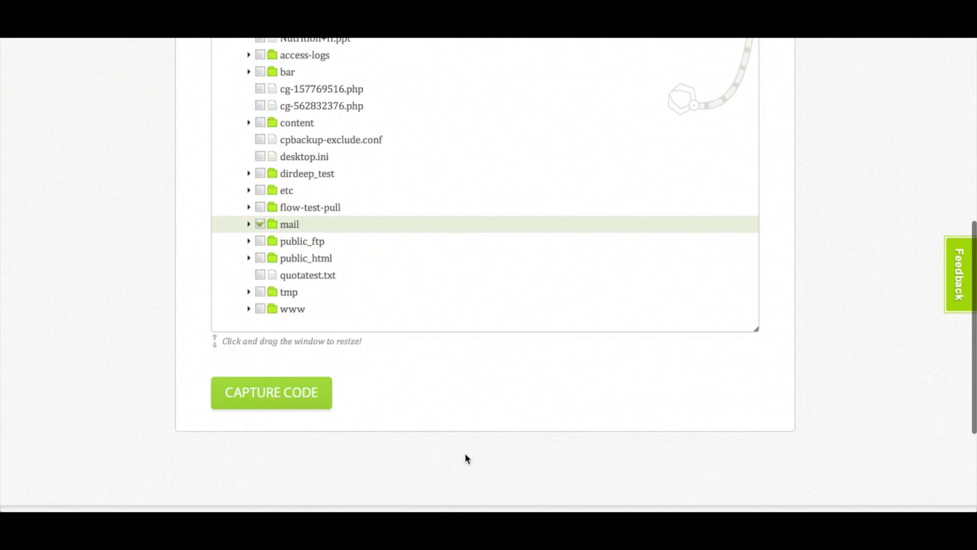
left_click(316, 405)
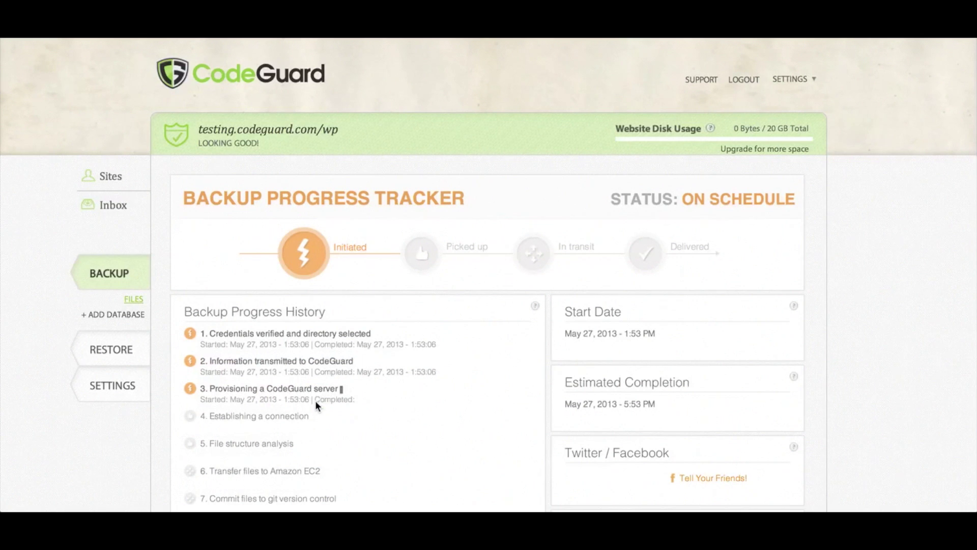
Step: Examine the backup progress tracker, including its stage history, estimated completion and notification options
scroll(315, 400, "down", 5)
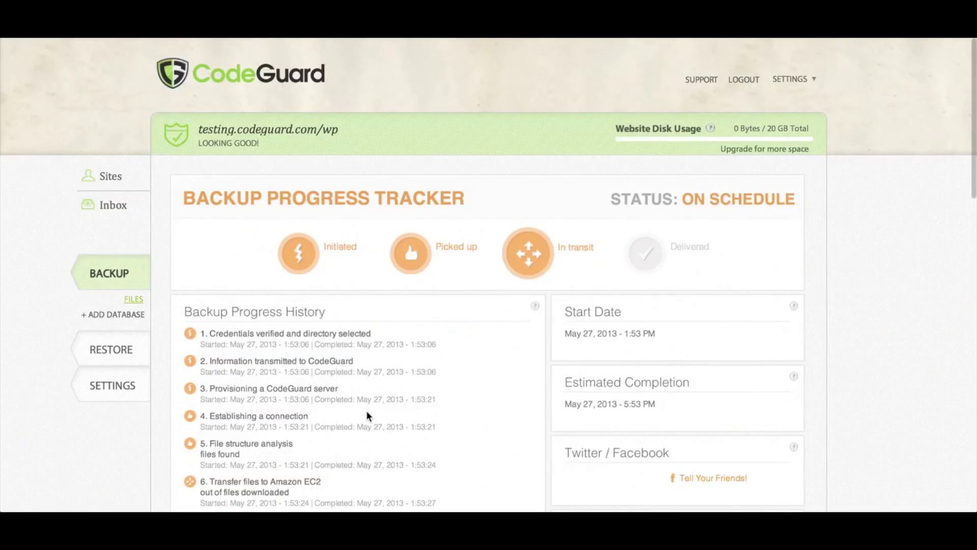
scroll(365, 410, "down", 4)
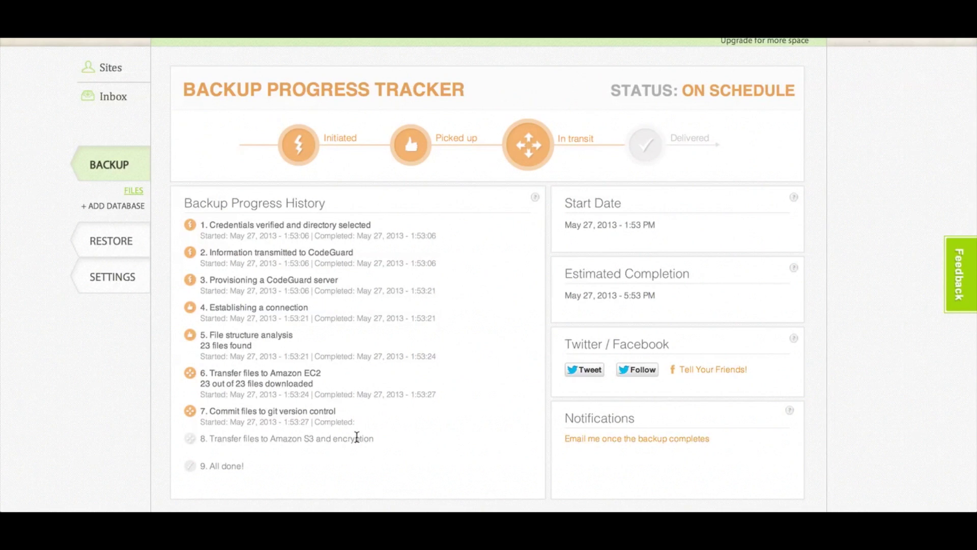
scroll(376, 450, "down", 1)
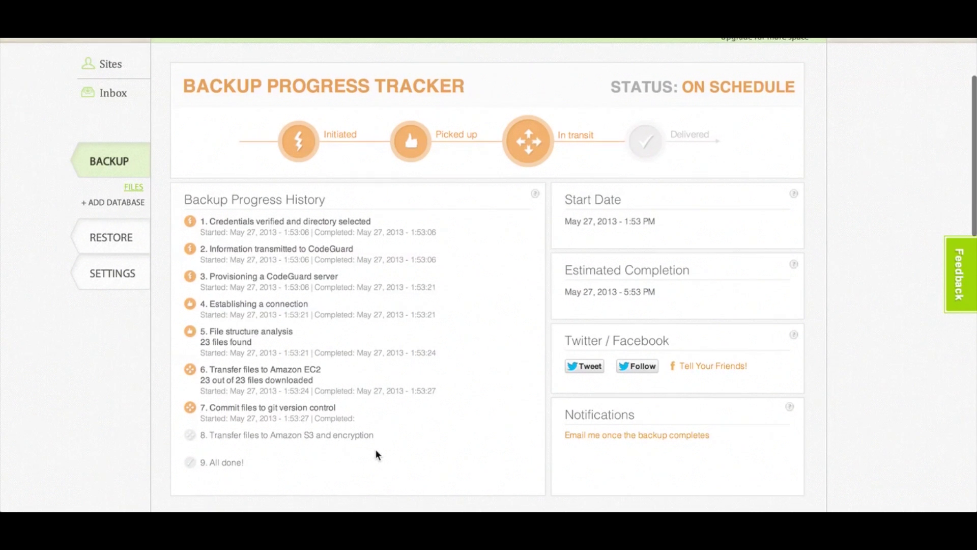
scroll(376, 451, "down", 1)
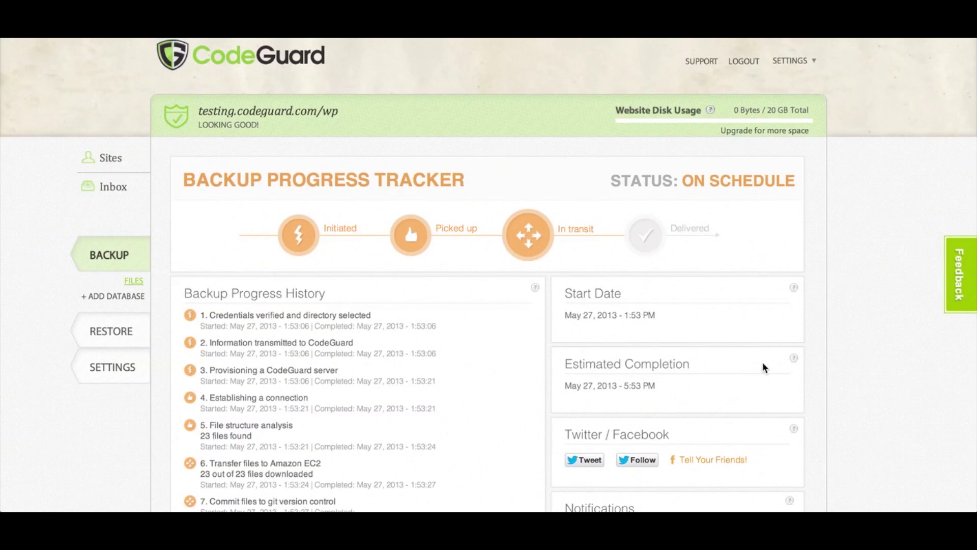
scroll(763, 363, "down", 3)
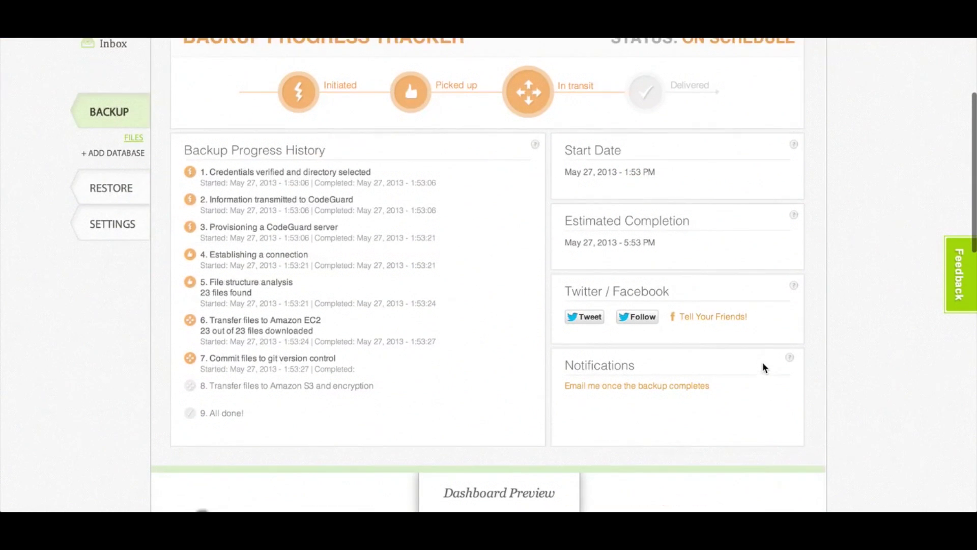
scroll(762, 363, "down", 3)
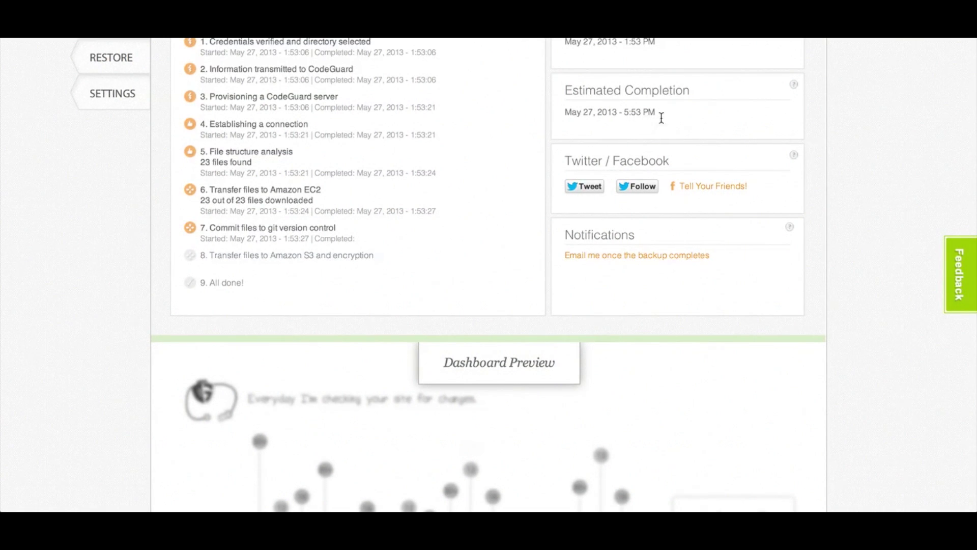
scroll(670, 116, "up", 3)
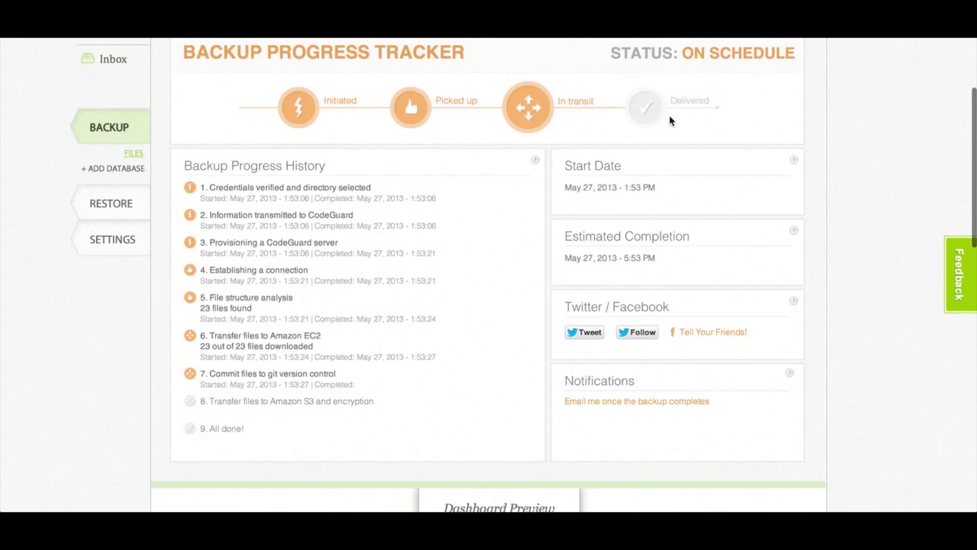
scroll(670, 120, "up", 1)
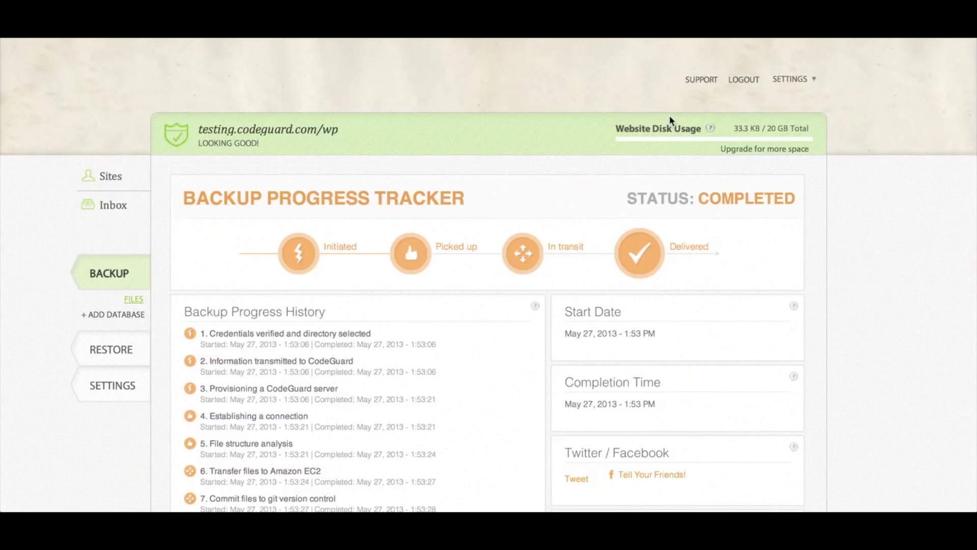
Step: Close the file backup's progress report and review the dashboard's file changes and file mix
scroll(670, 115, "down", 3)
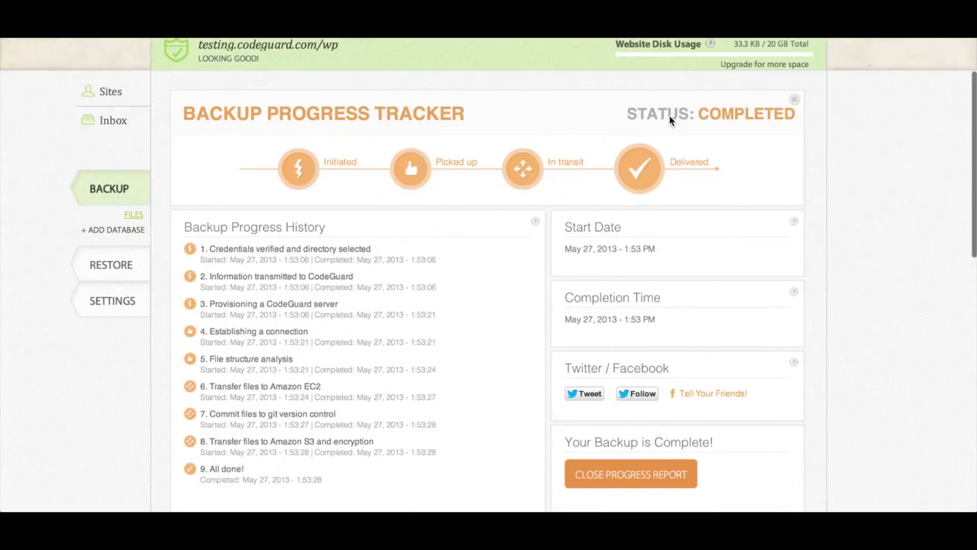
left_click(655, 436)
scroll(783, 429, "down", 5)
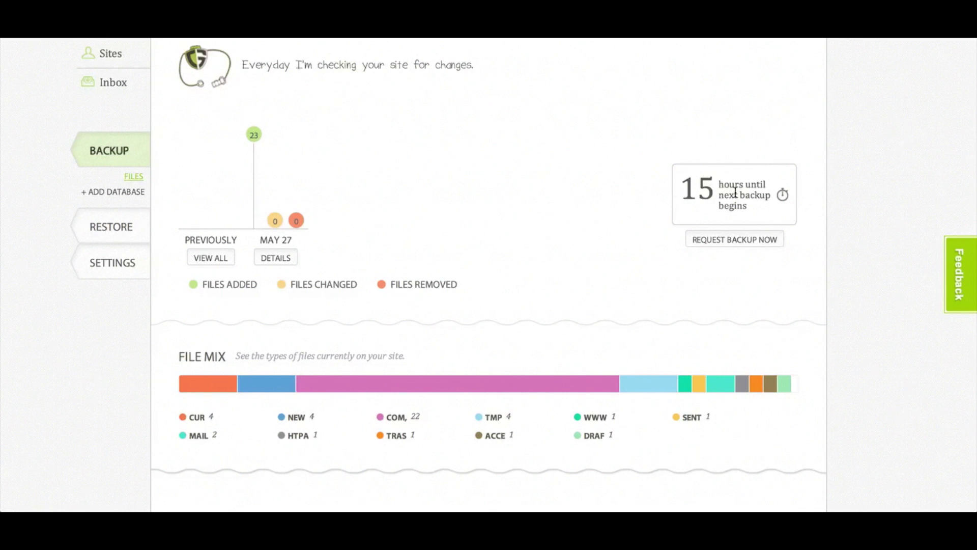
scroll(716, 188, "down", 3)
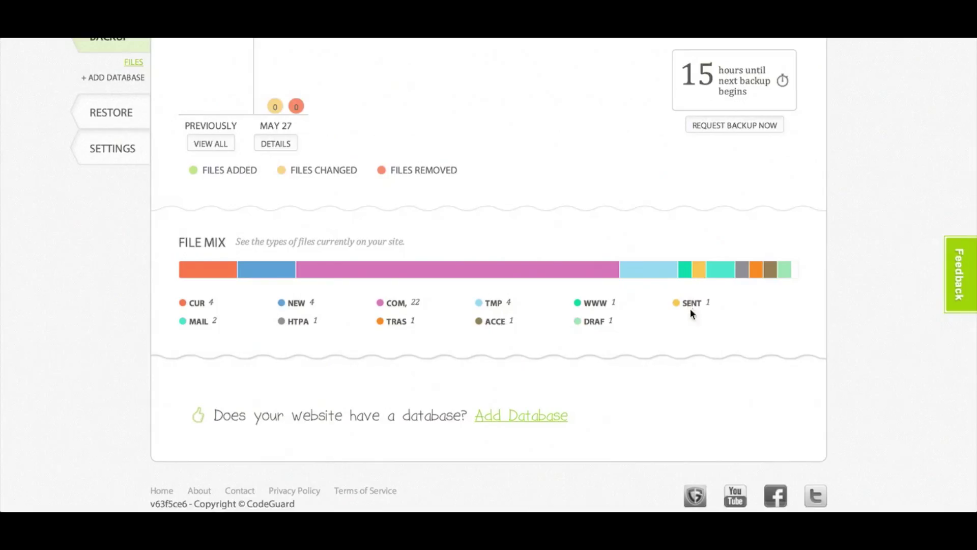
Step: Start adding a database for the website and test the connection to the hostname testing.codeguard.com
left_click(552, 415)
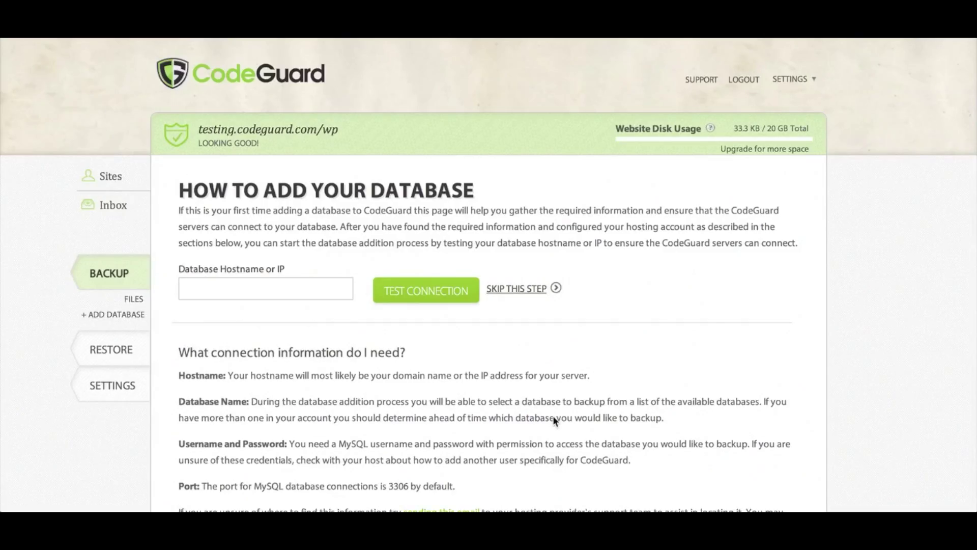
left_click(321, 294)
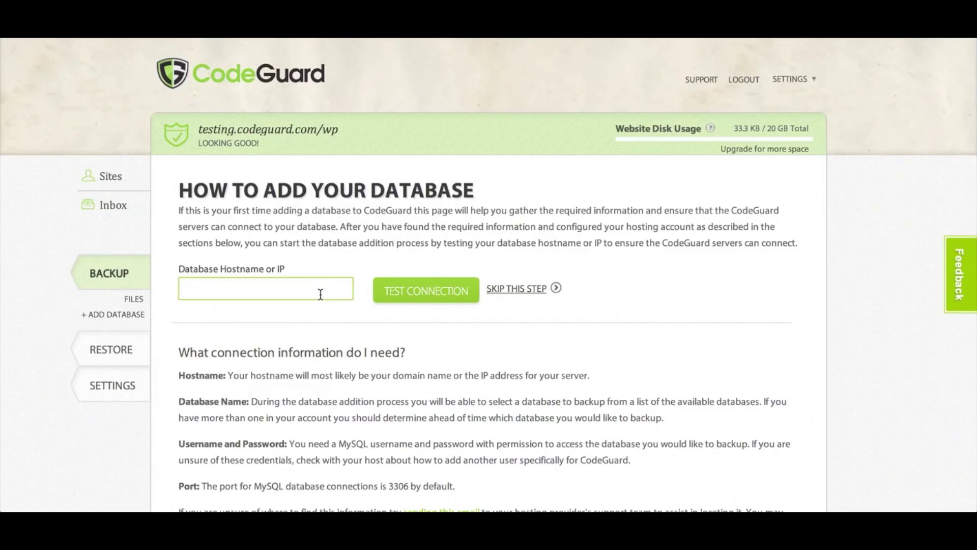
type("testing.codeguard.com")
left_click(411, 306)
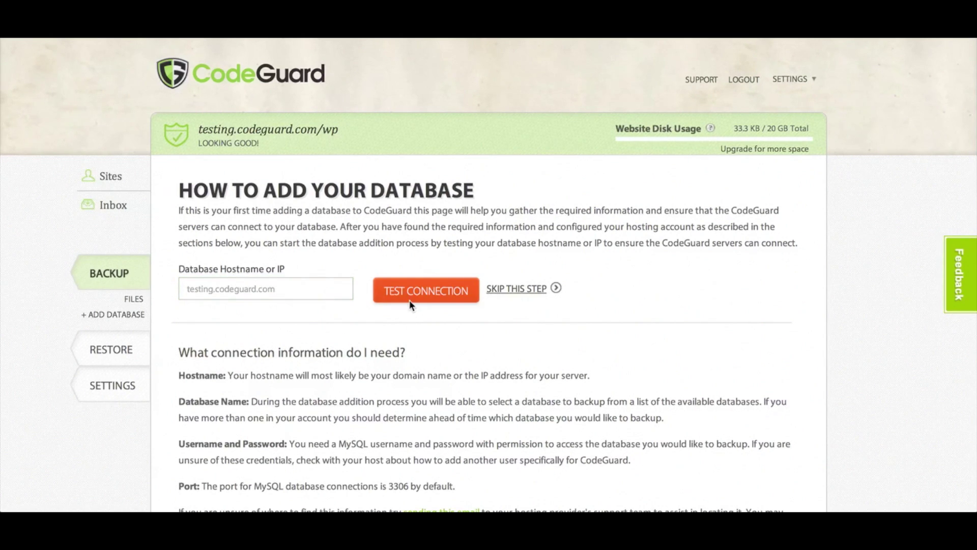
Step: Enter the MySQL username and password for the direct database connection and submit the credentials
left_click(308, 392)
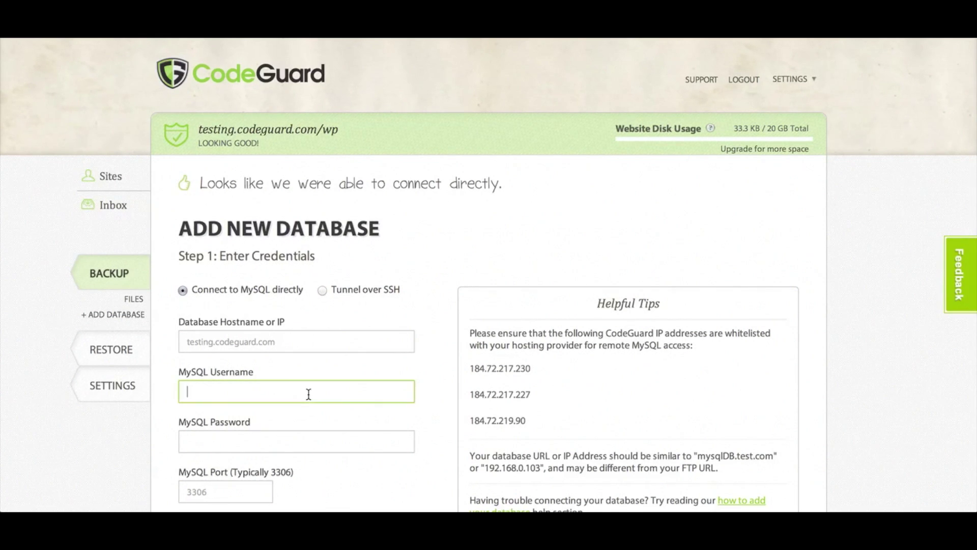
type("xiao_wp577")
key("Tab")
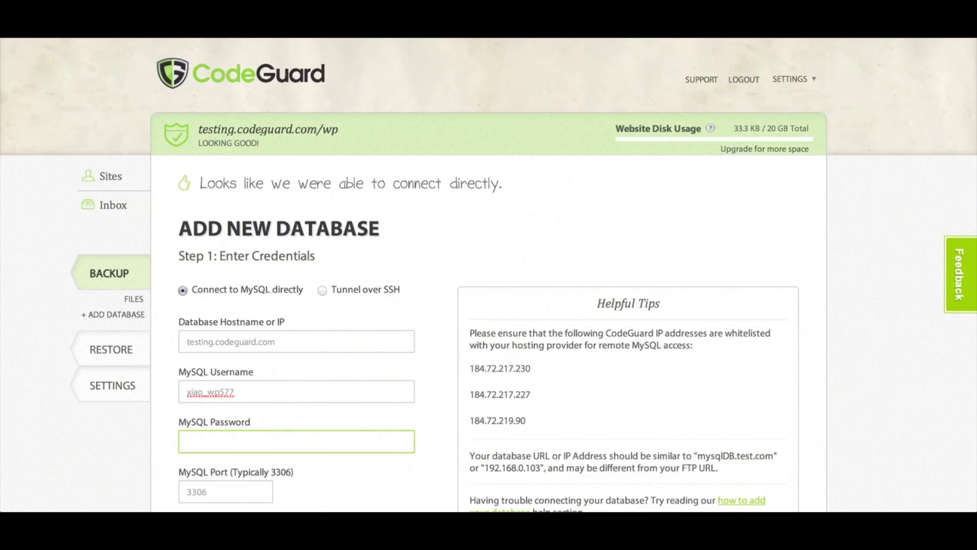
type("xxxxxxxxxx")
scroll(336, 427, "down", 3)
left_click(229, 423)
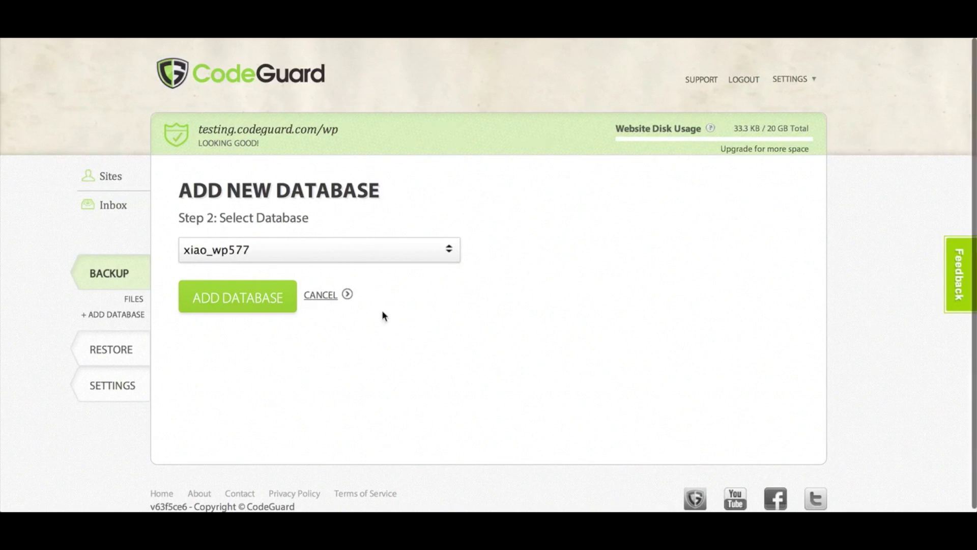
Step: Add the wp577 database to the website's backups and review its backup progress tracker
left_click(361, 250)
left_click(355, 253)
left_click(267, 293)
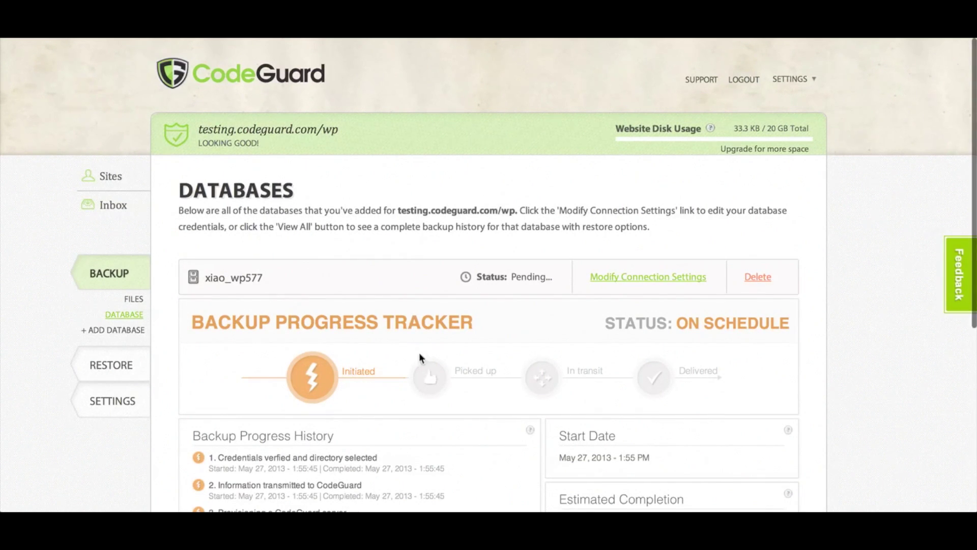
scroll(420, 404, "down", 3)
scroll(410, 447, "down", 2)
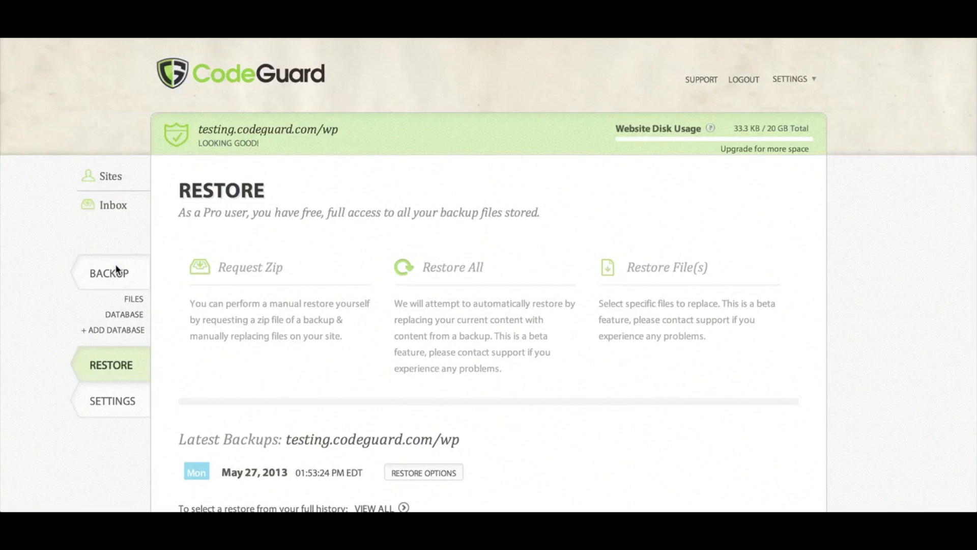
Step: Open the restore options for the latest file backup of testing.codeguard.com/wp, dated May 27, 2013
scroll(444, 377, "down", 2)
scroll(444, 379, "down", 3)
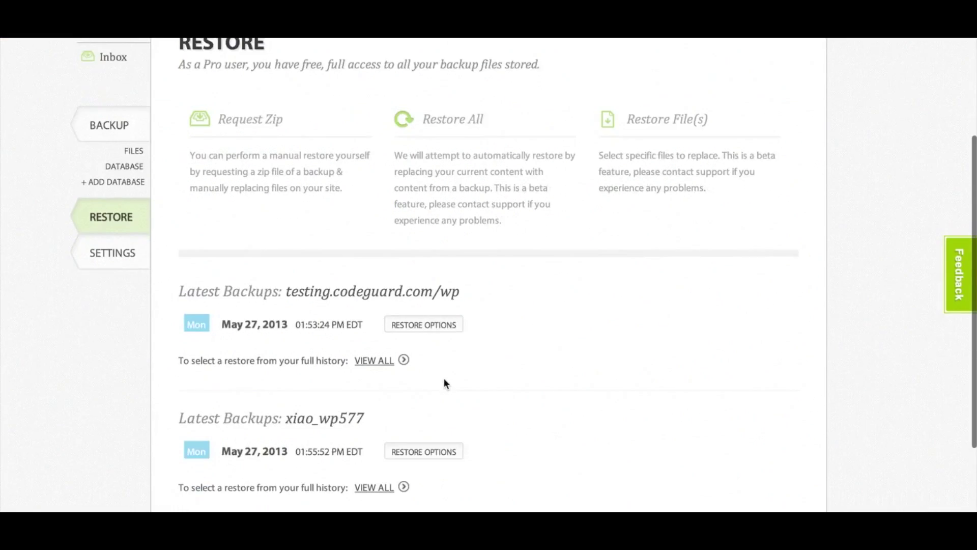
scroll(444, 379, "up", 1)
left_click(446, 367)
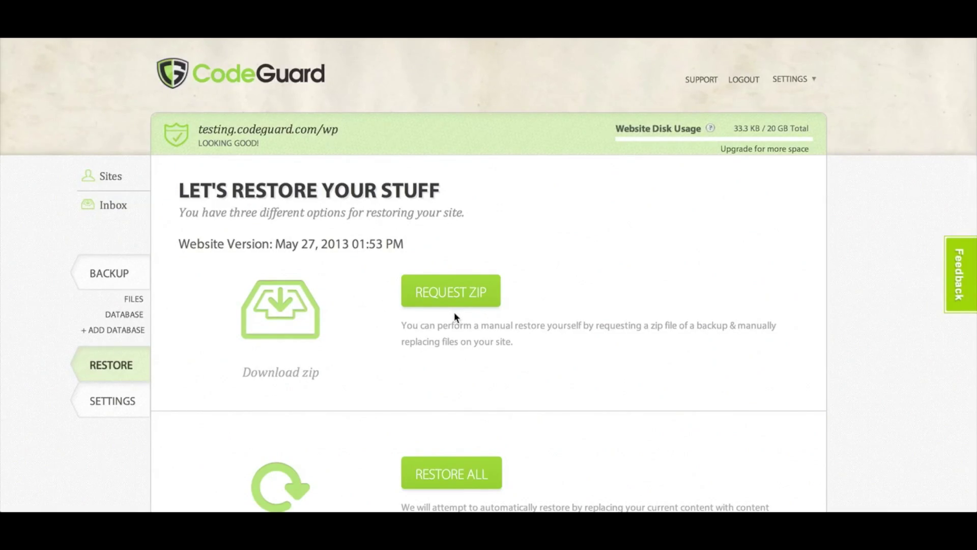
Step: Review the options for restoring all files and for restoring selected files from the website backup
scroll(502, 402, "down", 2)
left_click(452, 387)
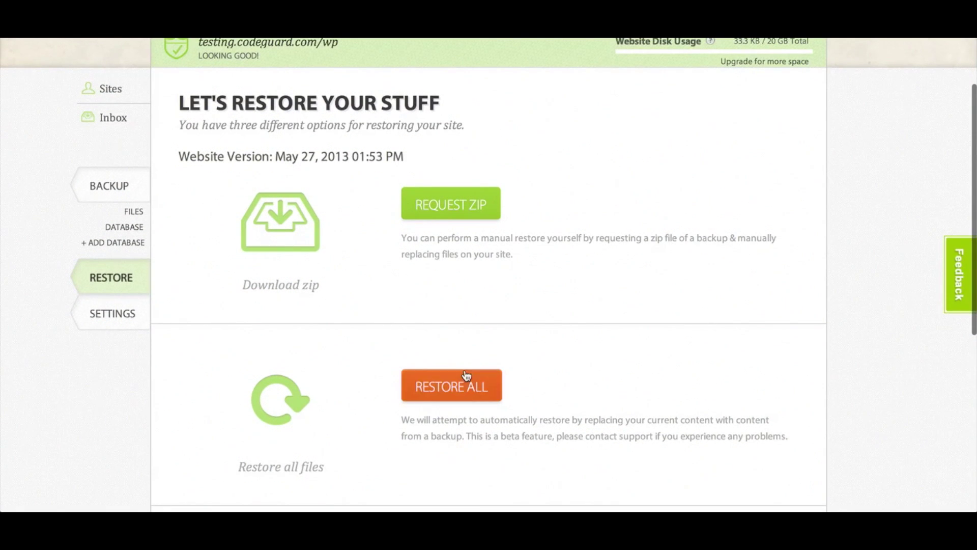
left_click(452, 386)
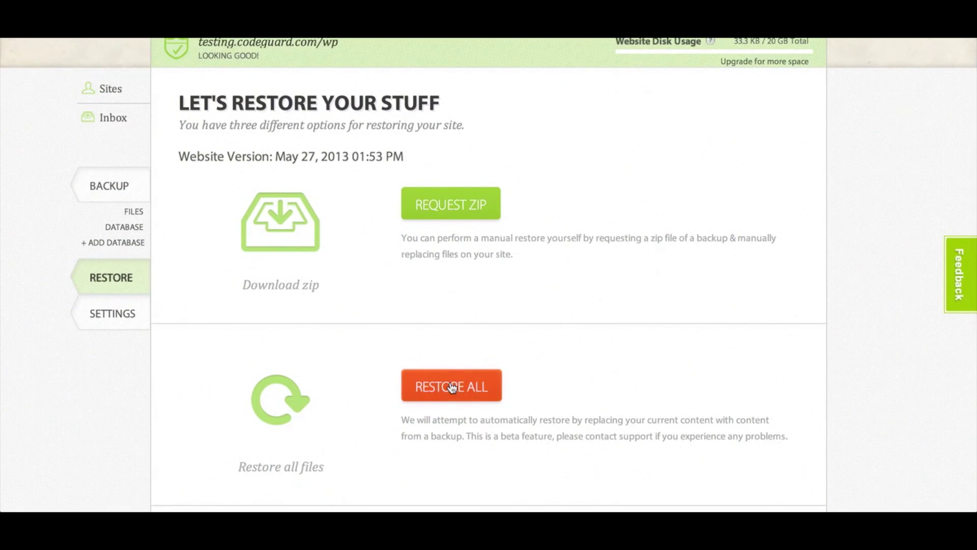
scroll(452, 388, "down", 2)
scroll(459, 466, "down", 4)
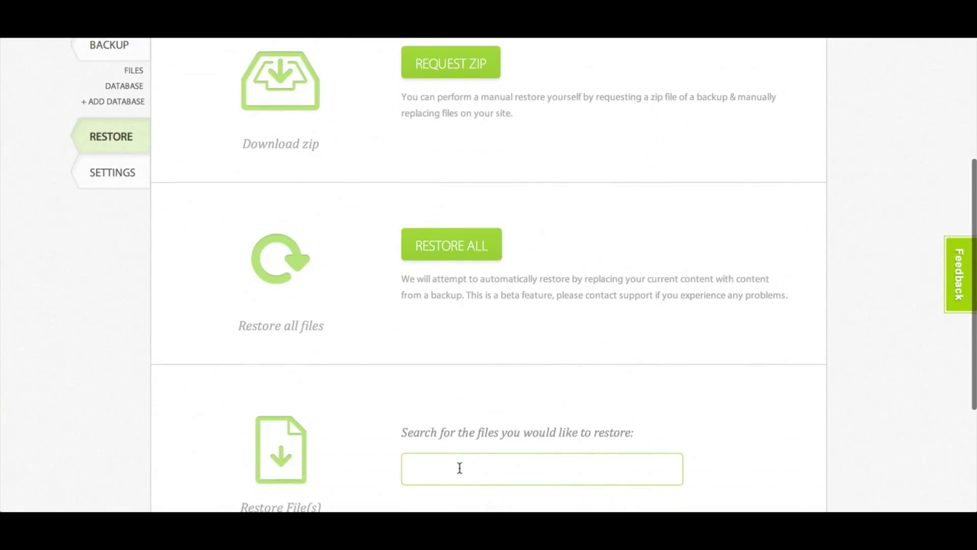
left_click(493, 443)
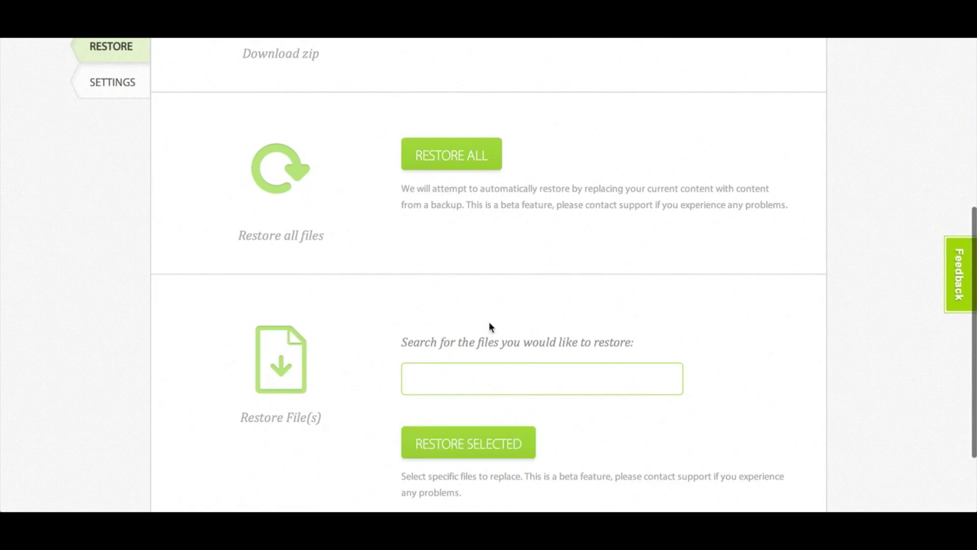
Step: Request a zip of the website's May 27, 2013 backup and choose to wait on the page for its download link
scroll(499, 275, "up", 1)
scroll(500, 275, "up", 4)
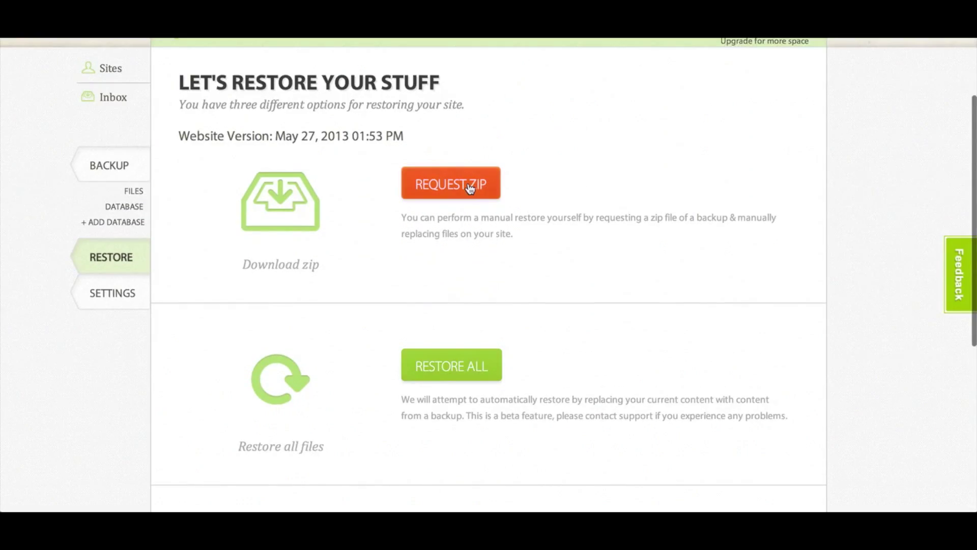
left_click(468, 182)
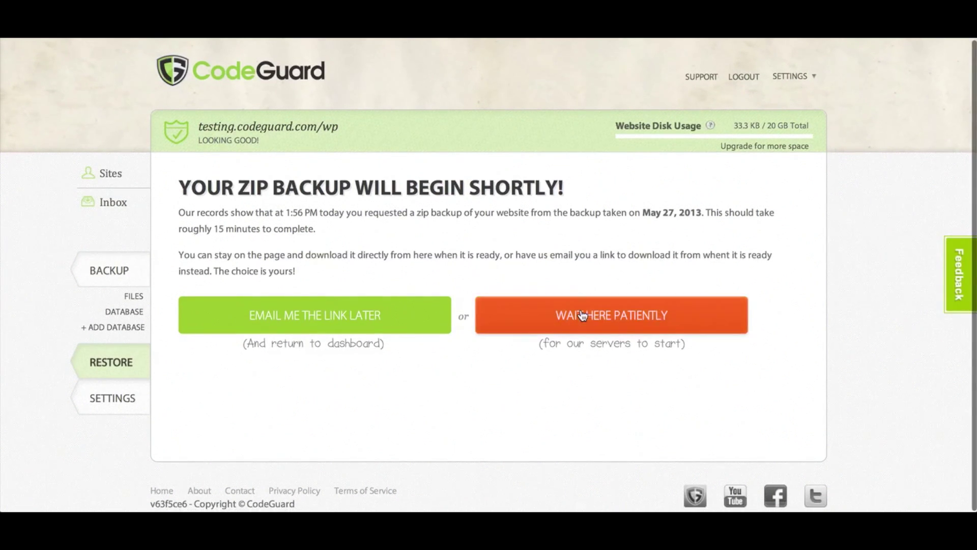
left_click(583, 315)
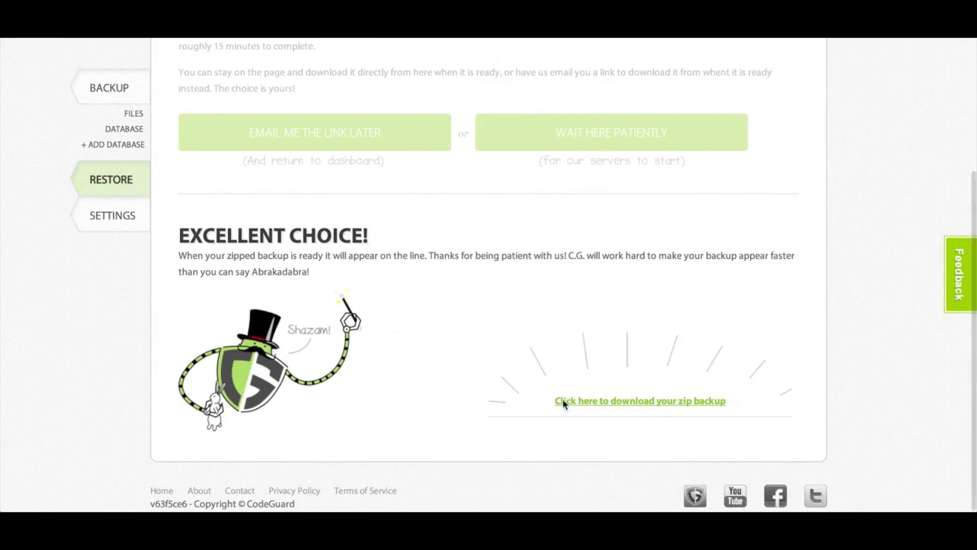
scroll(538, 392, "up", 1)
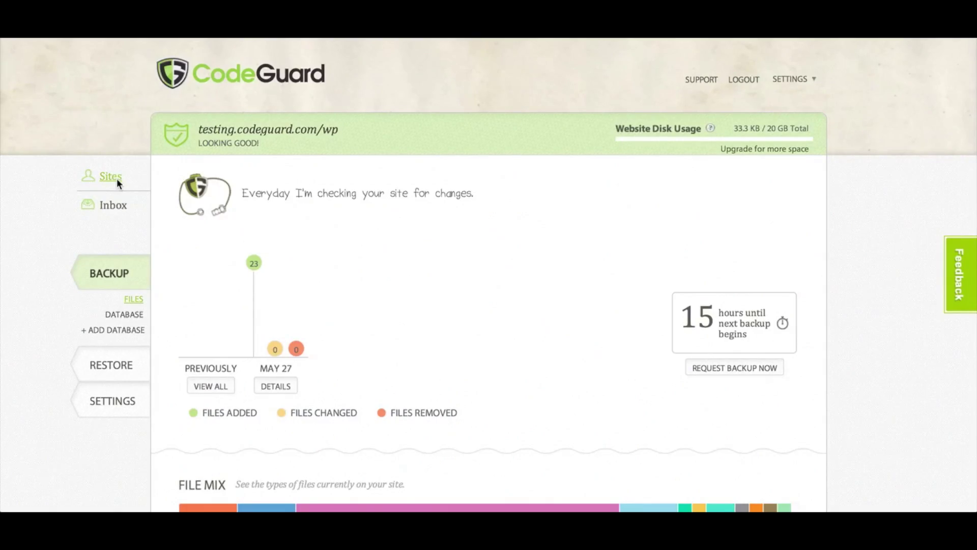
Step: Switch to the website's databases from the site list and view the full backup history of the second wp577 entry
left_click(111, 176)
left_click(238, 309)
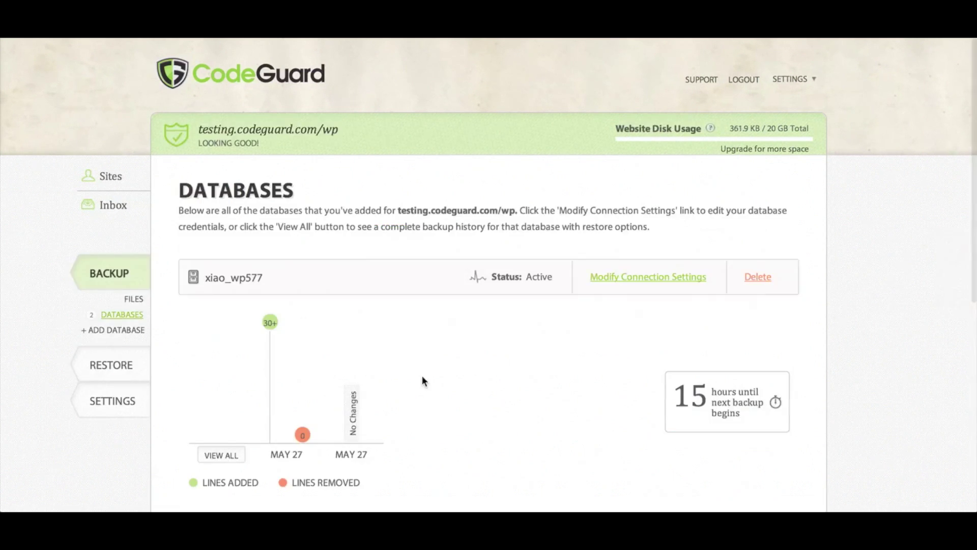
scroll(422, 381, "down", 5)
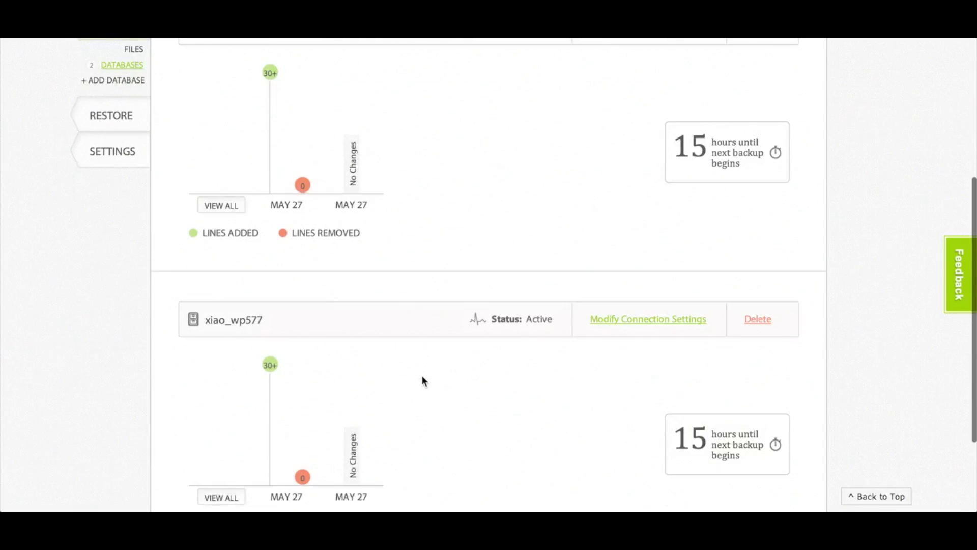
scroll(423, 379, "down", 2)
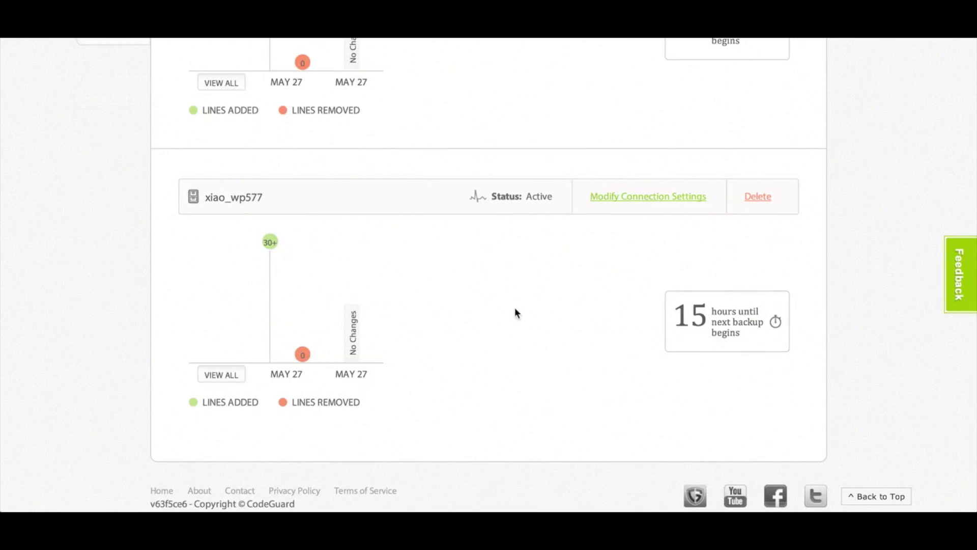
left_click(222, 374)
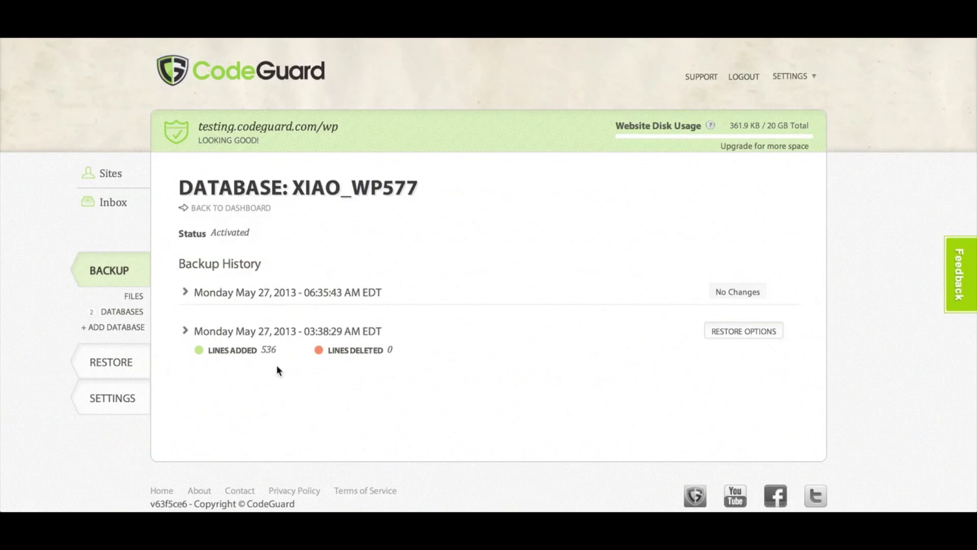
Step: Open the website's settings and review its server configuration, email notification and notification filtering options
left_click(115, 399)
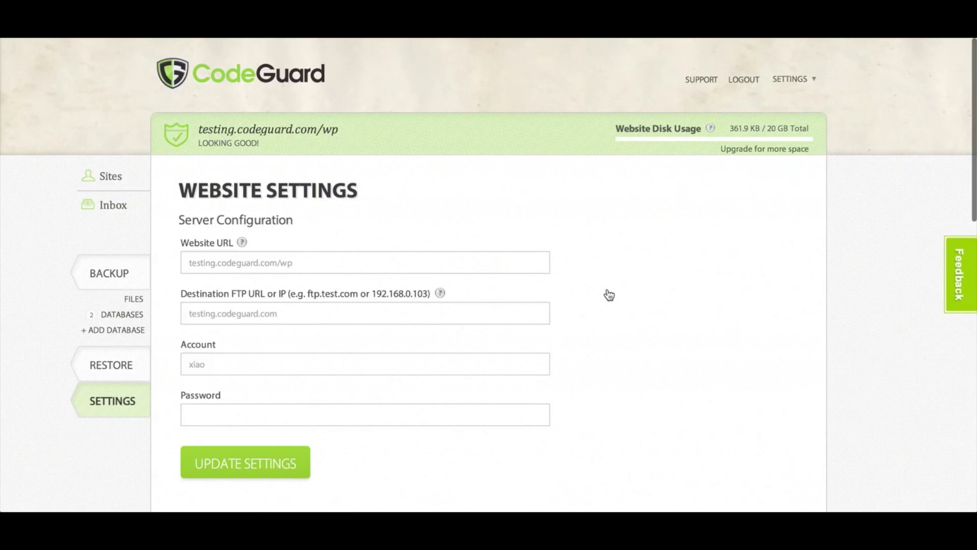
scroll(609, 295, "down", 1)
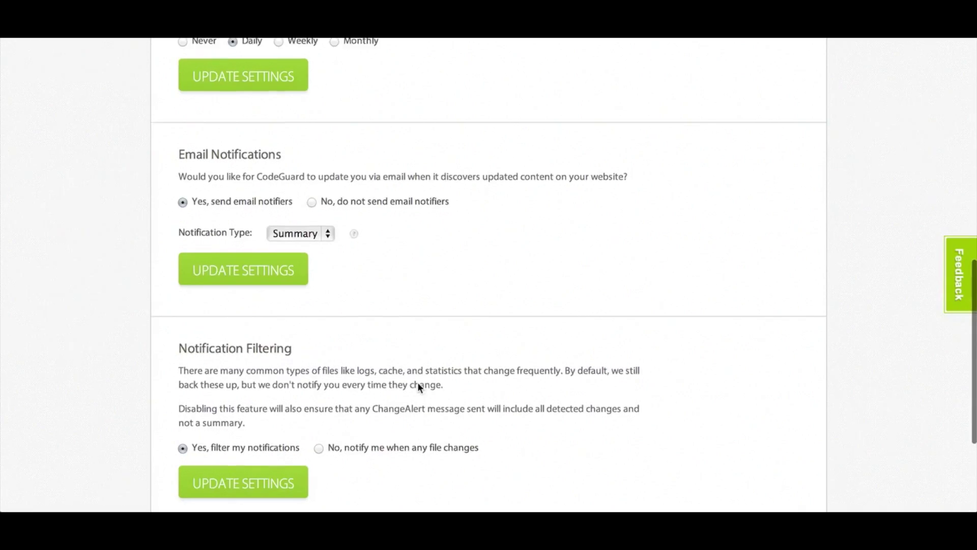
scroll(417, 382, "up", 3)
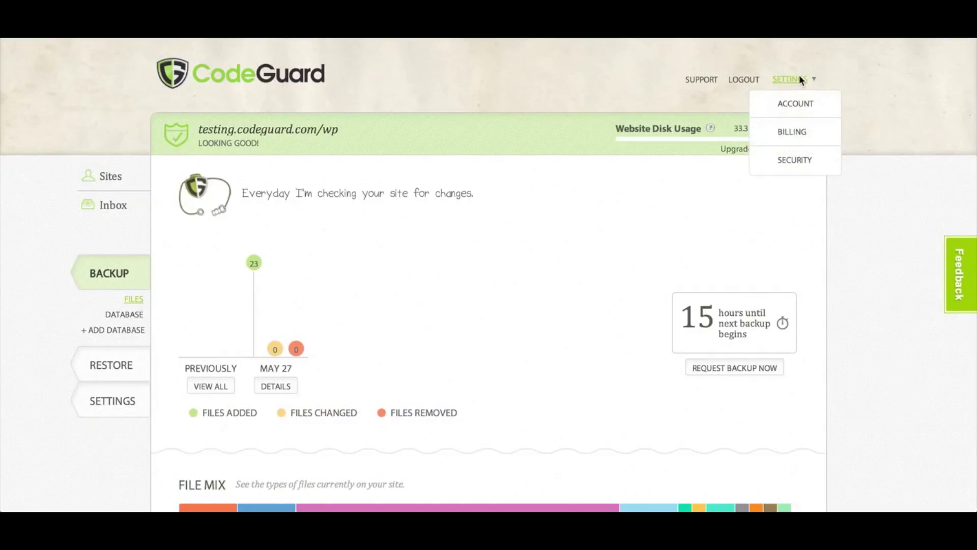
Step: Open the account's security settings and review the two-factor authentication option and the recent logins
left_click(800, 79)
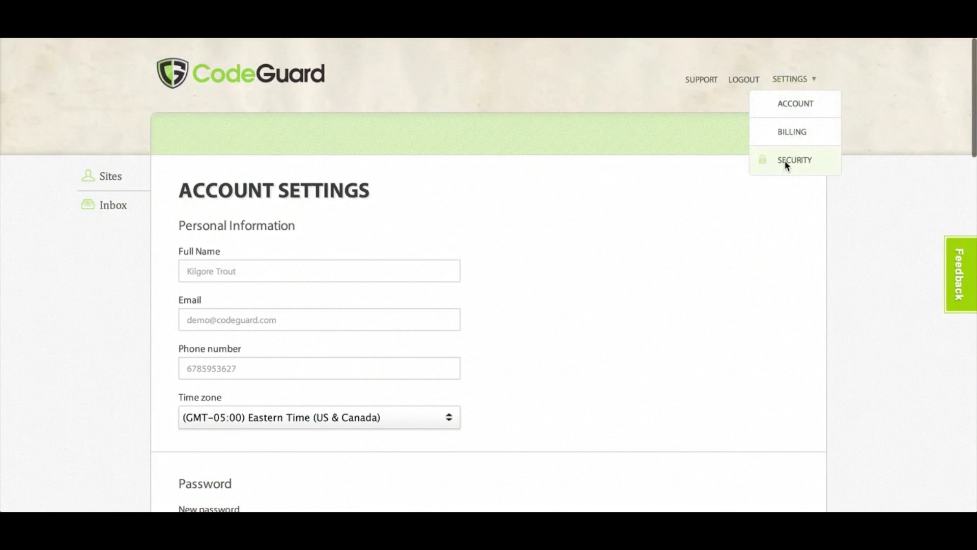
left_click(783, 161)
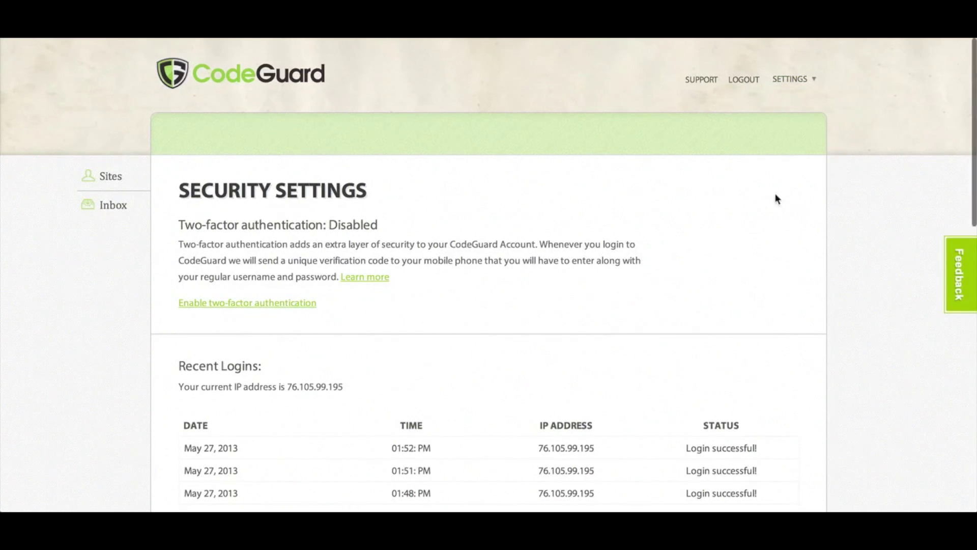
scroll(759, 249, "down", 1)
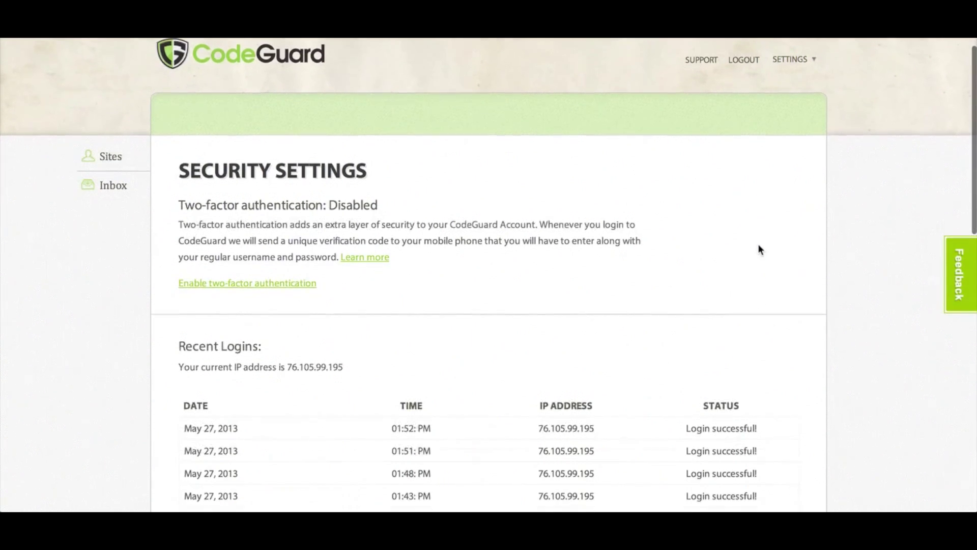
left_click(279, 282)
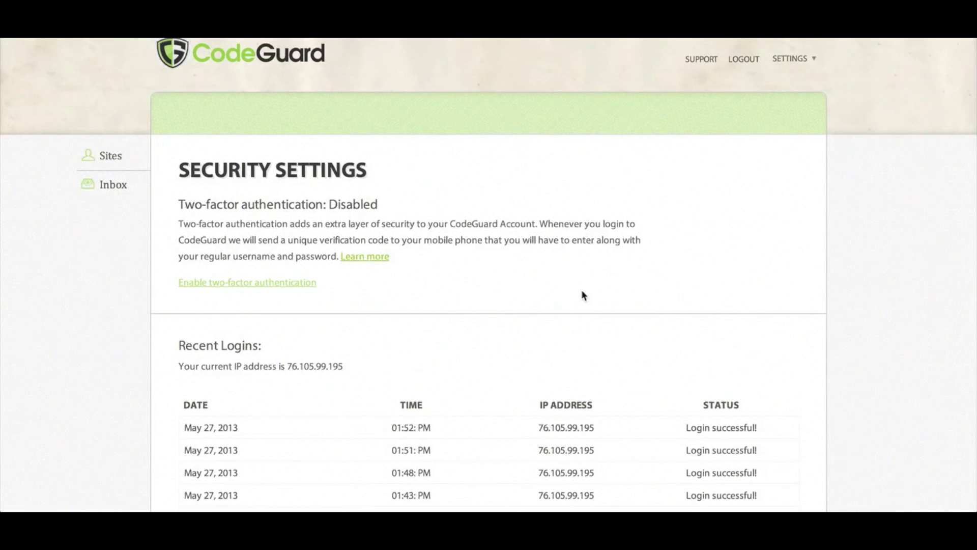
scroll(592, 314, "down", 5)
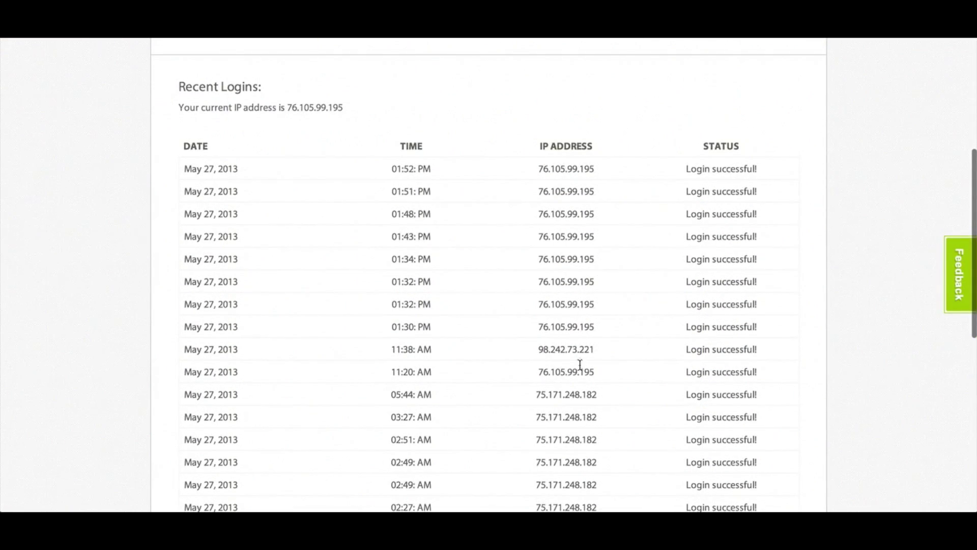
scroll(580, 397, "down", 6)
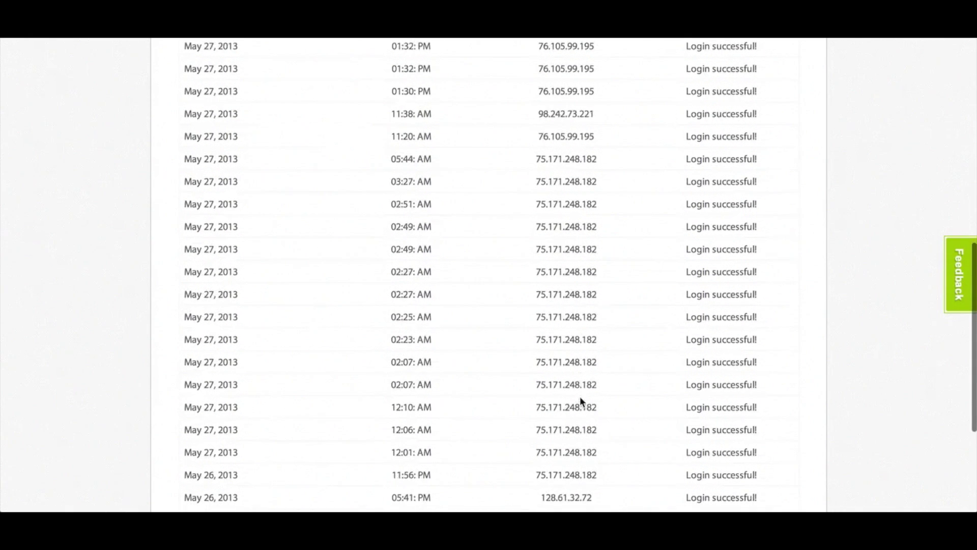
scroll(579, 396, "up", 12)
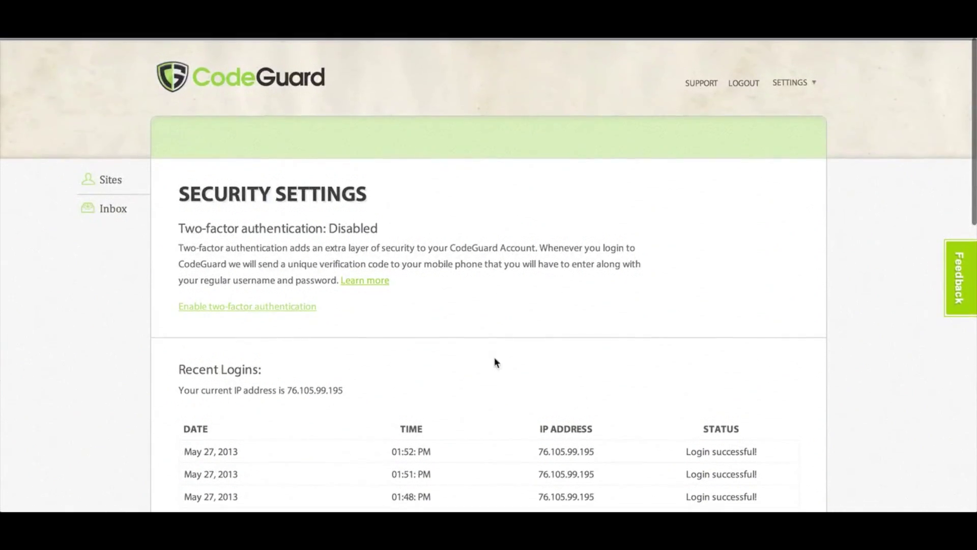